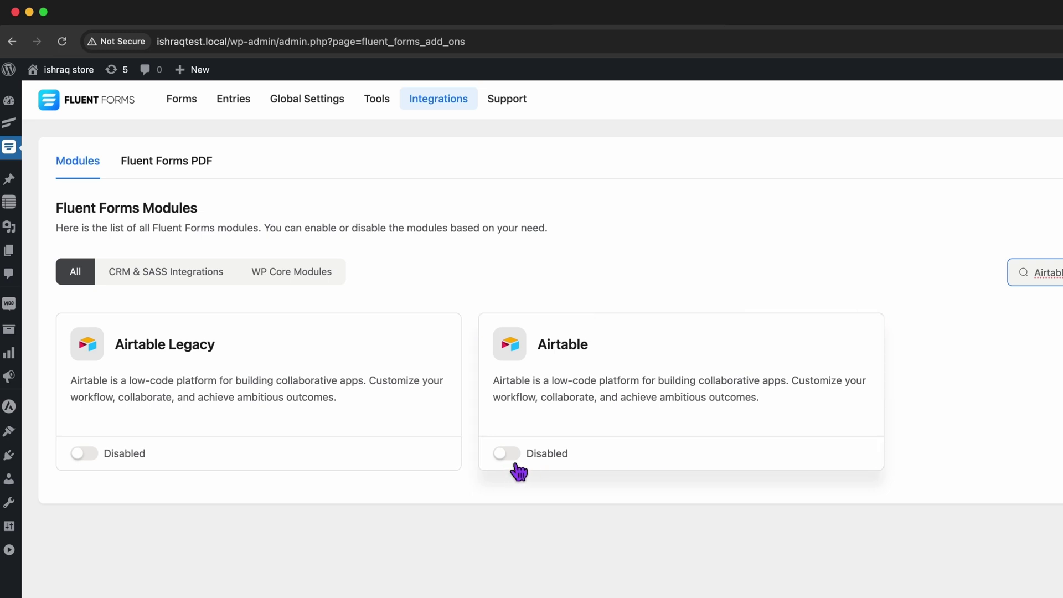
Step: Enable the Airtable module and open its Airtable integration settings under Global Settings
click(507, 453)
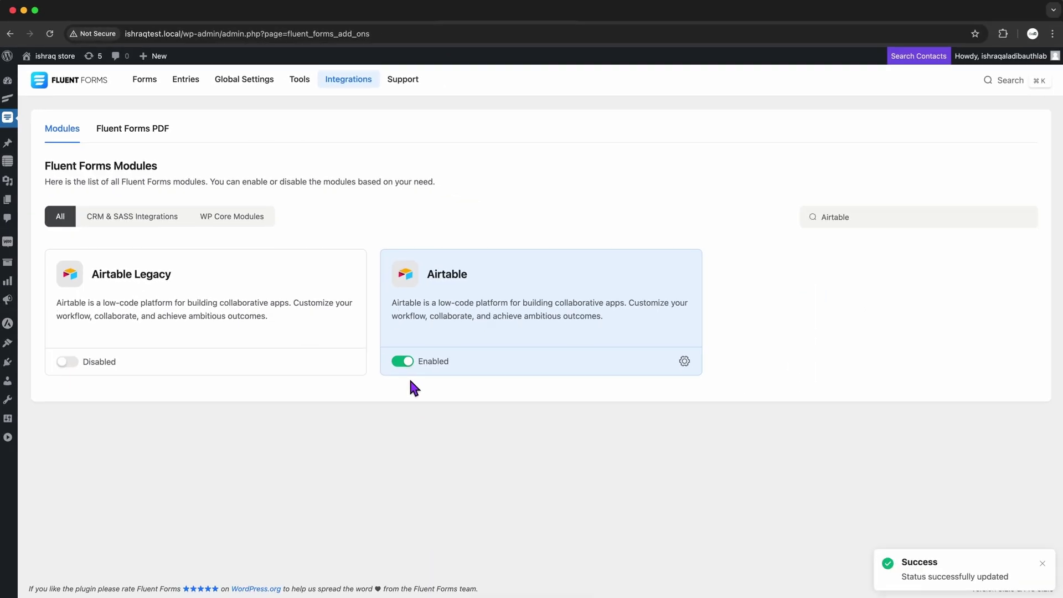
click(258, 88)
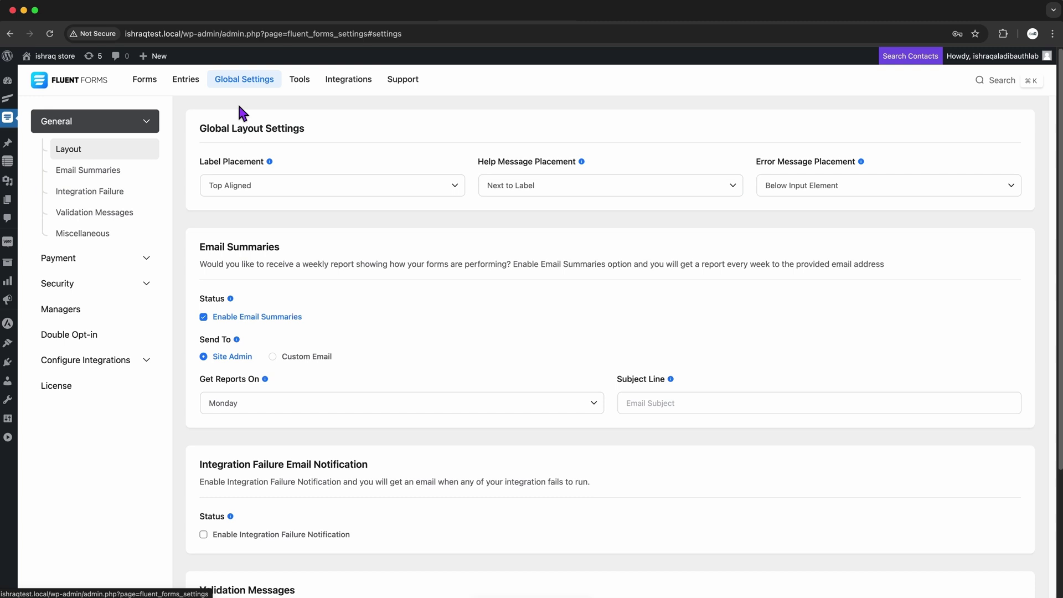
click(149, 362)
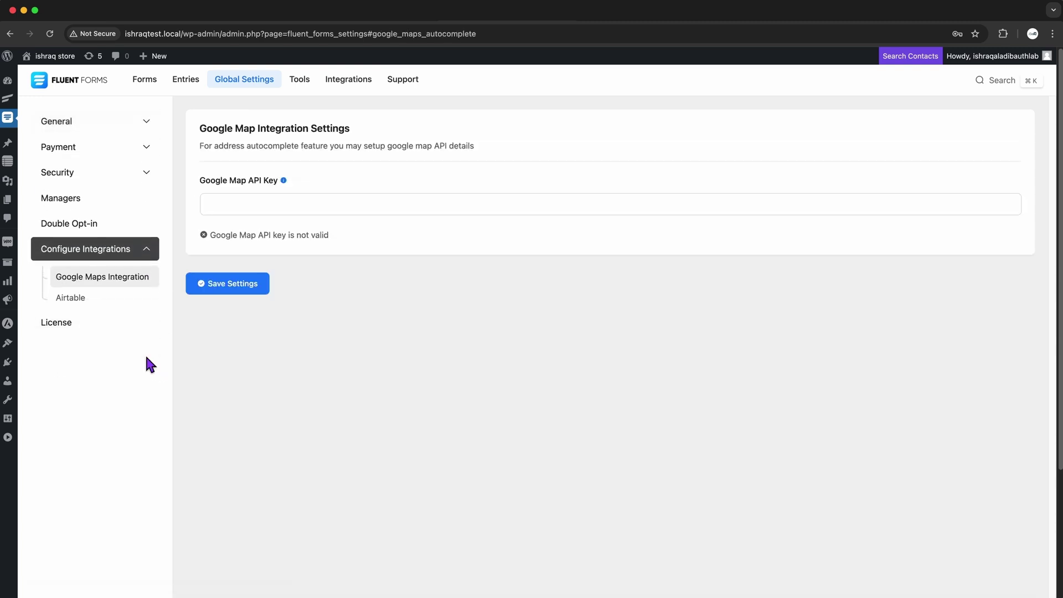
click(89, 308)
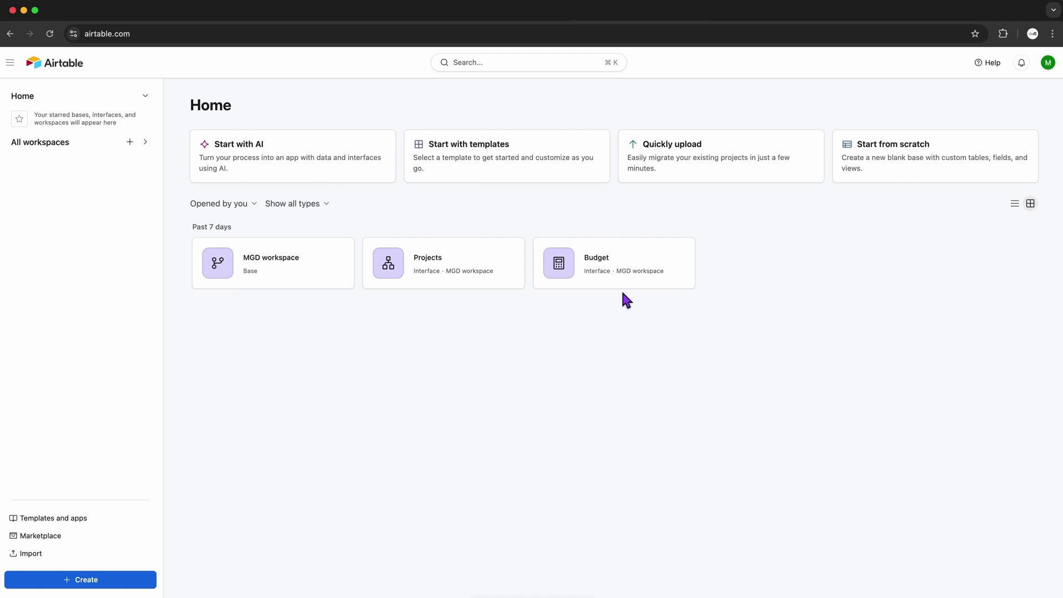
Step: Open the Personal access tokens page in Airtable's Builder Hub
click(1048, 63)
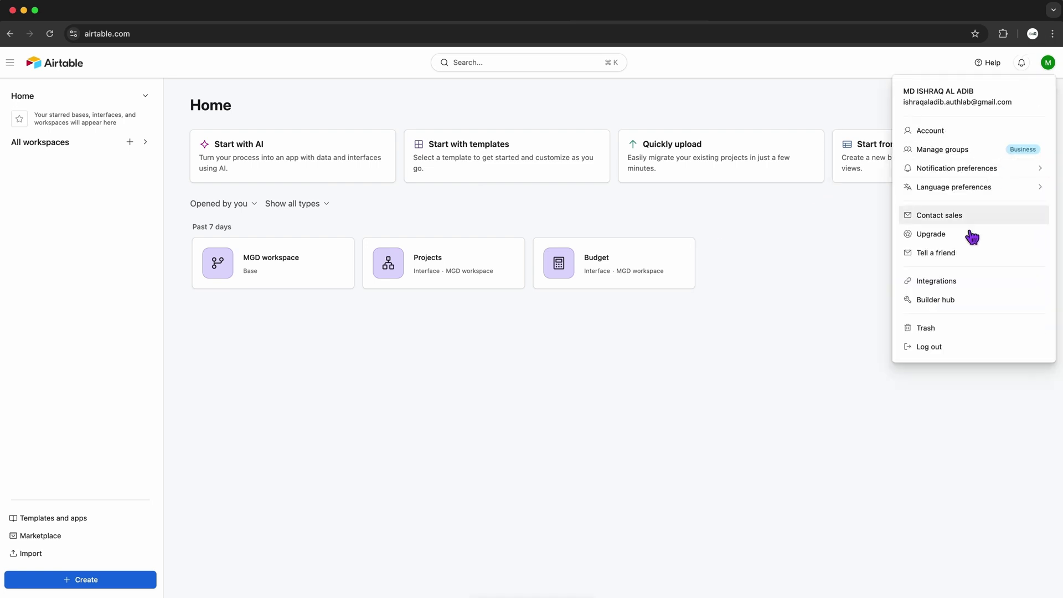
click(965, 300)
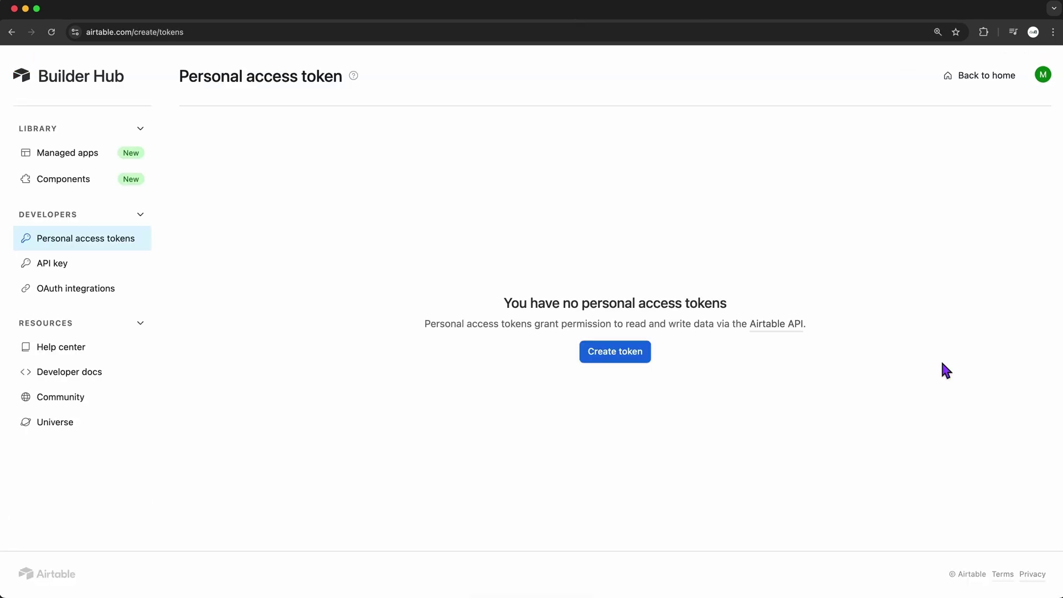
click(141, 249)
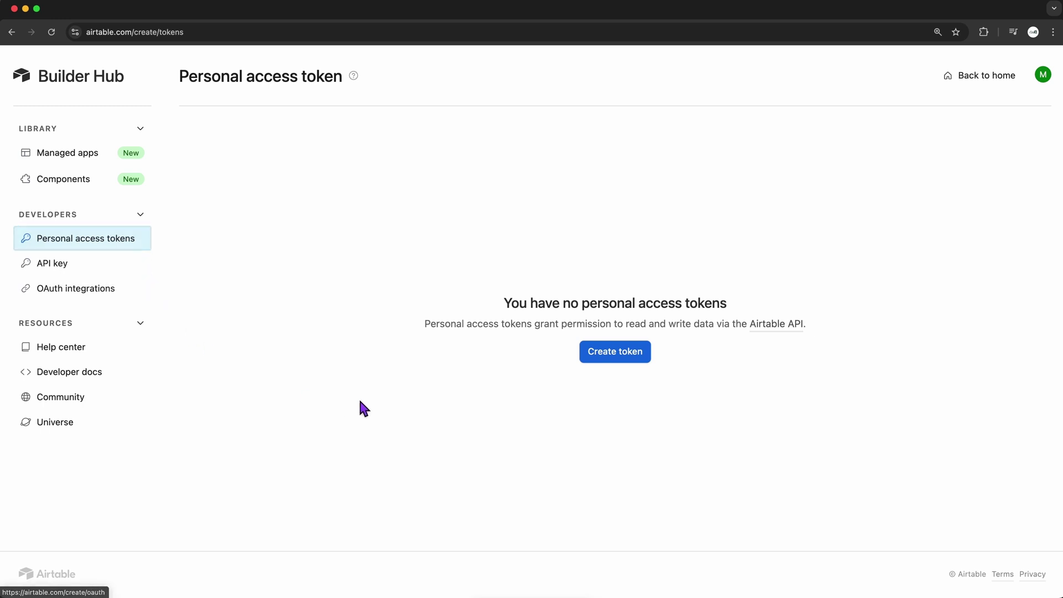
Step: Start a token named 'Fluent forms Integration' with data.records:read, data.records:write and schema.bases:read scopes
click(630, 366)
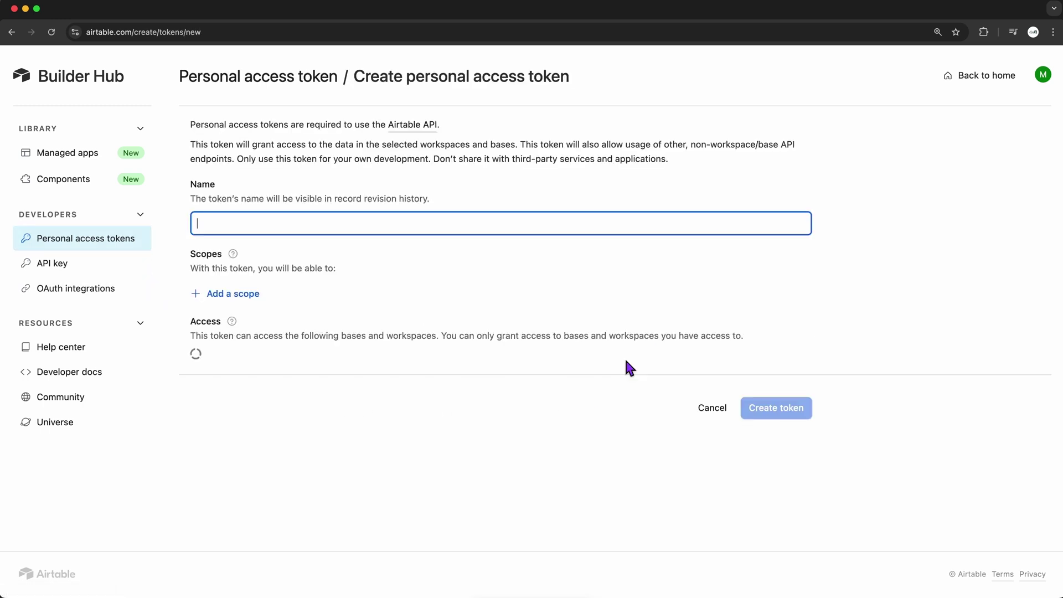
click(253, 232)
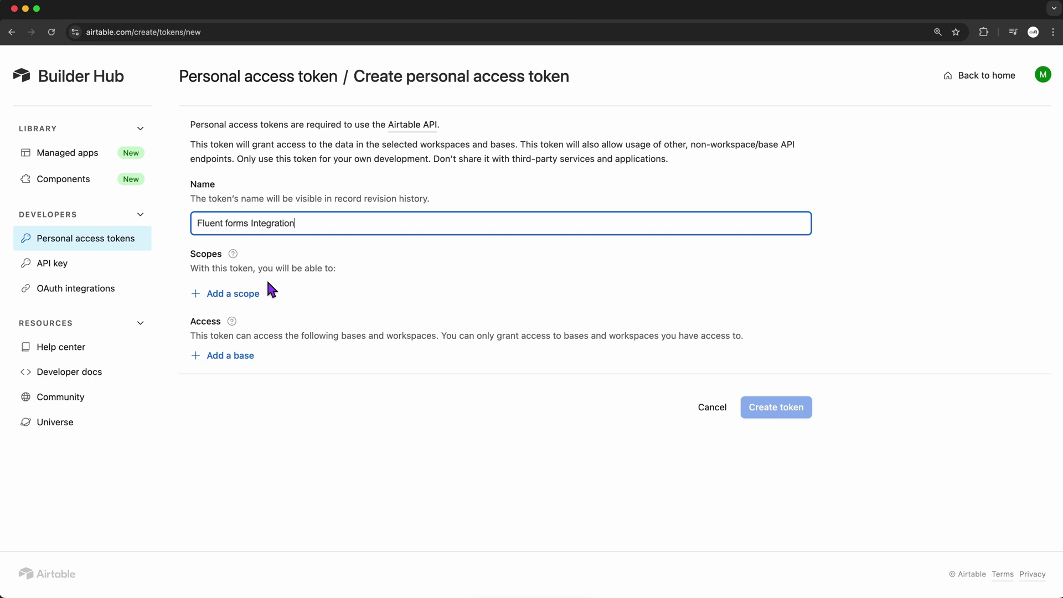
click(262, 303)
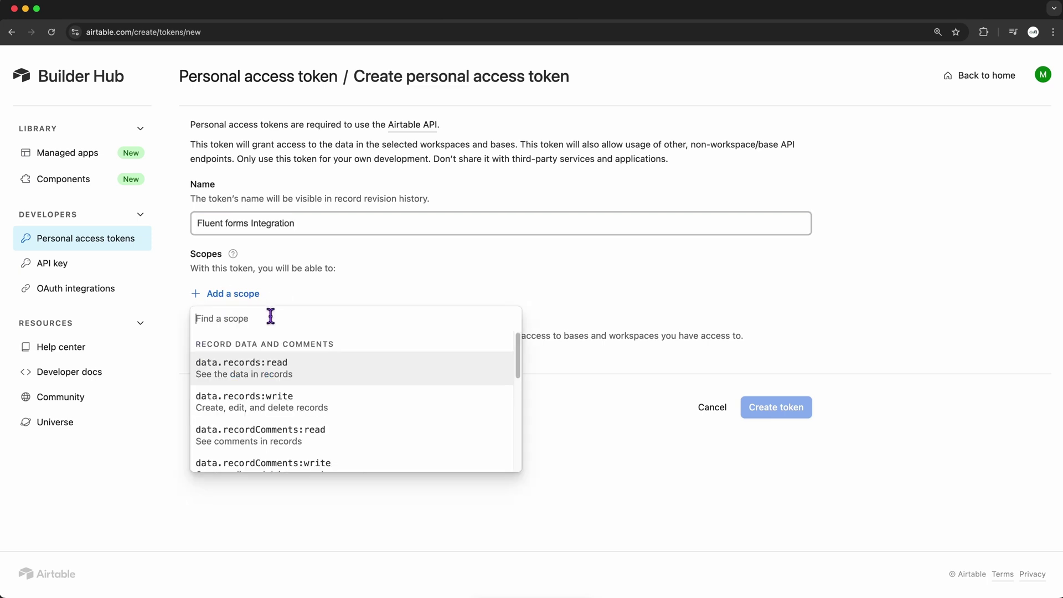
click(309, 381)
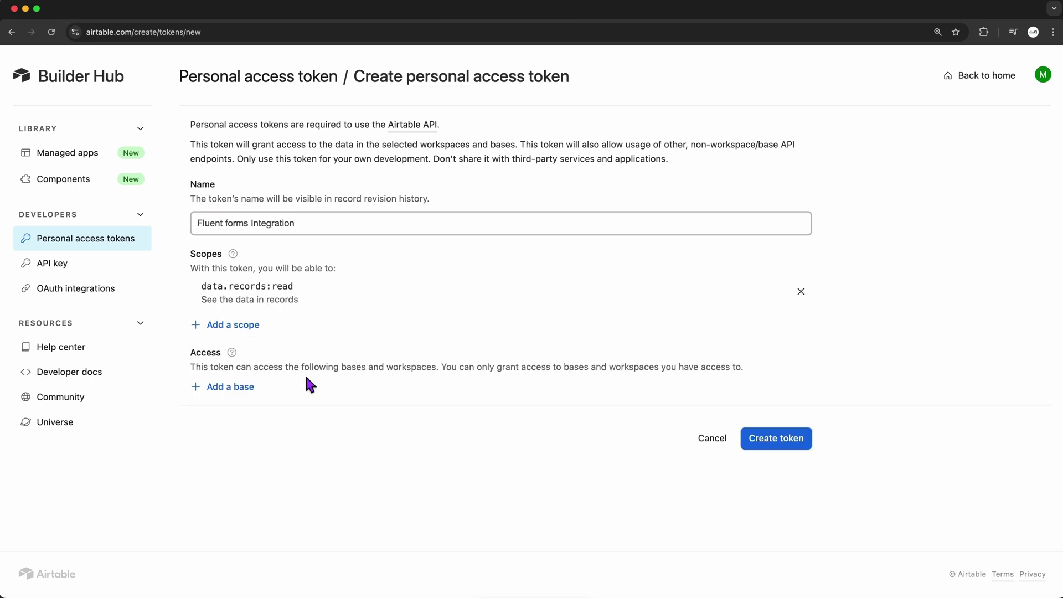
click(220, 327)
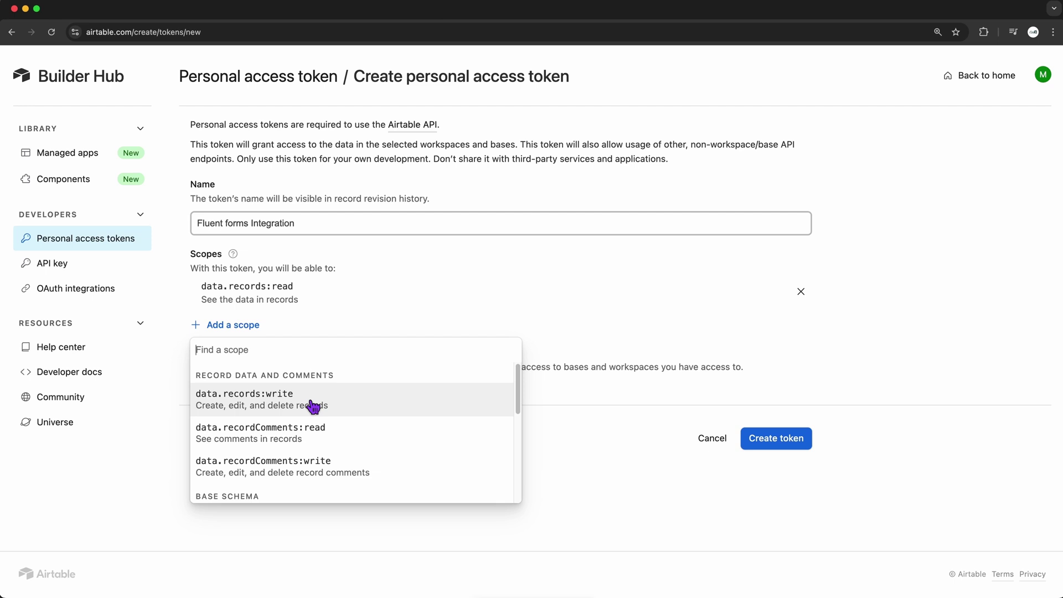
click(312, 407)
click(249, 357)
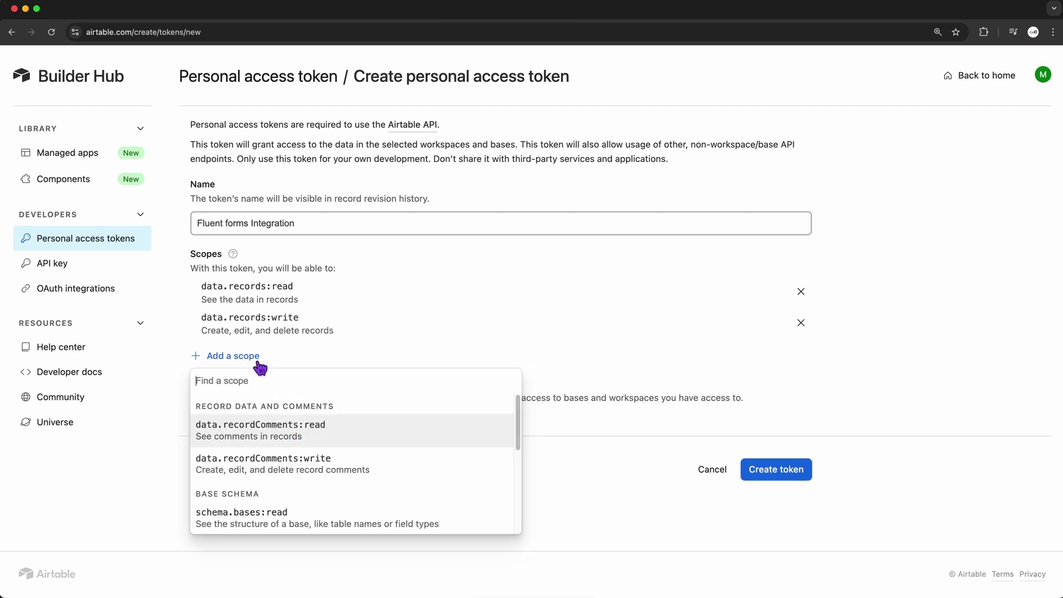
click(275, 521)
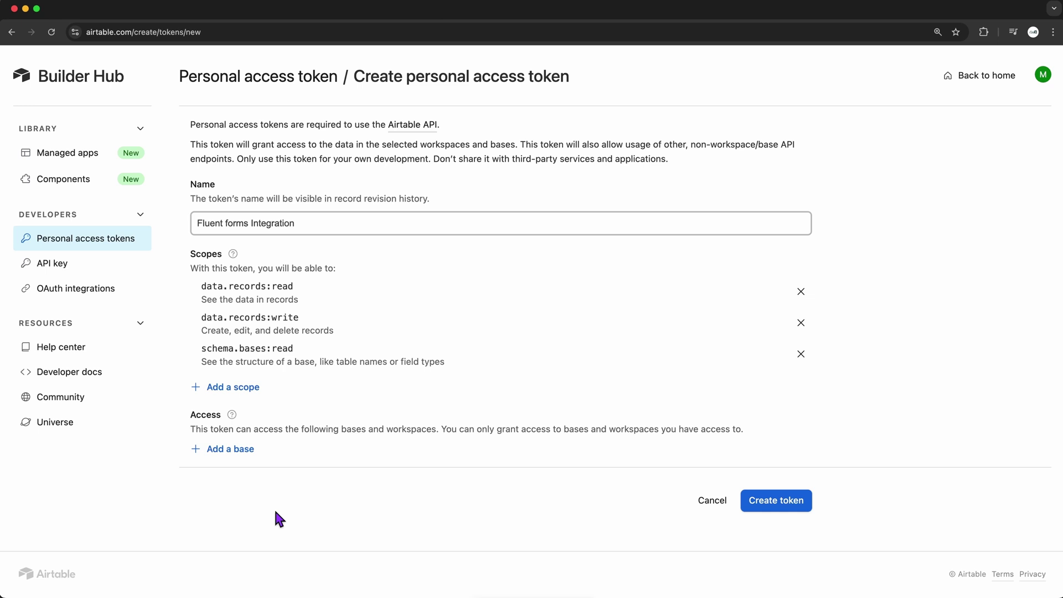
Step: Grant the token access to MGD workspace, create it, and copy the token
click(244, 450)
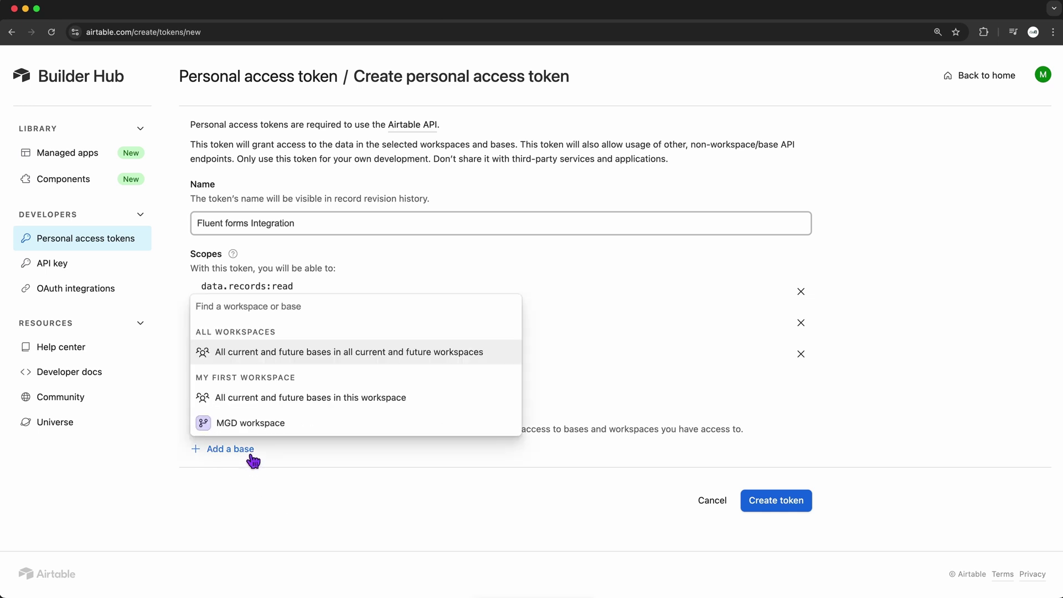
click(257, 424)
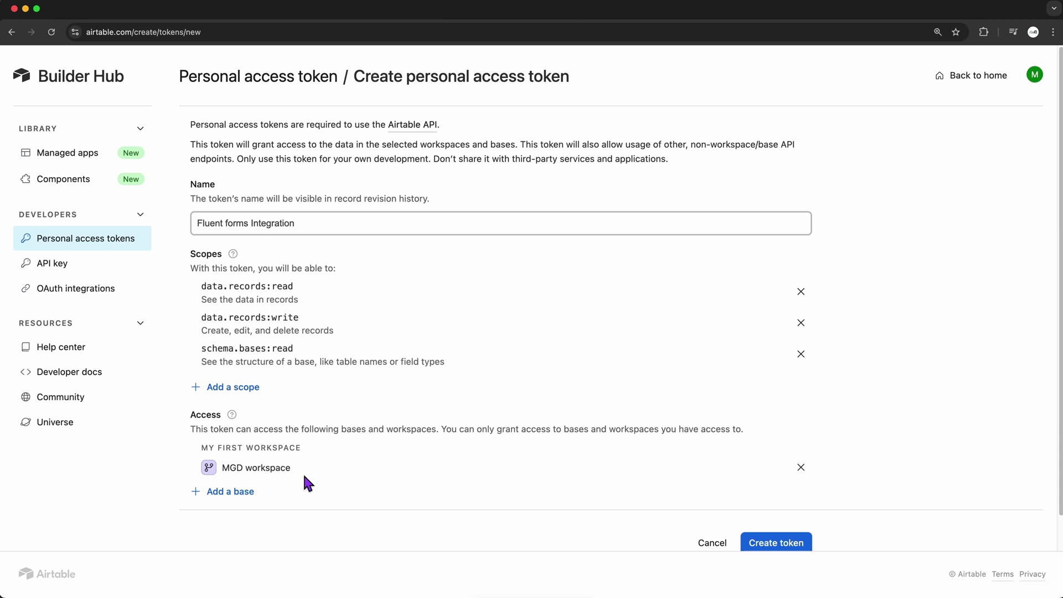
scroll(304, 475, down, 1)
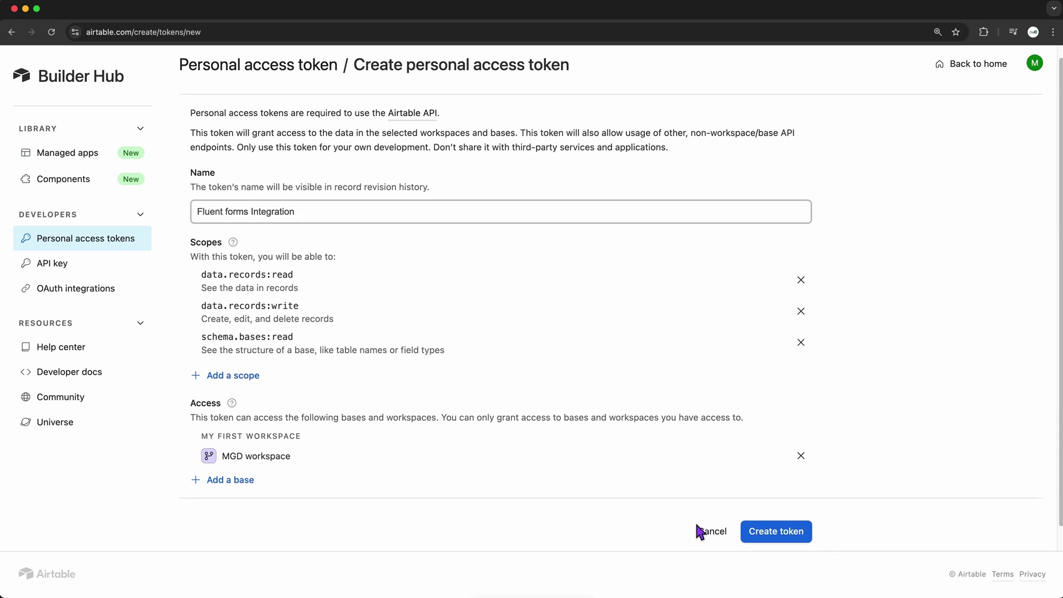
click(786, 541)
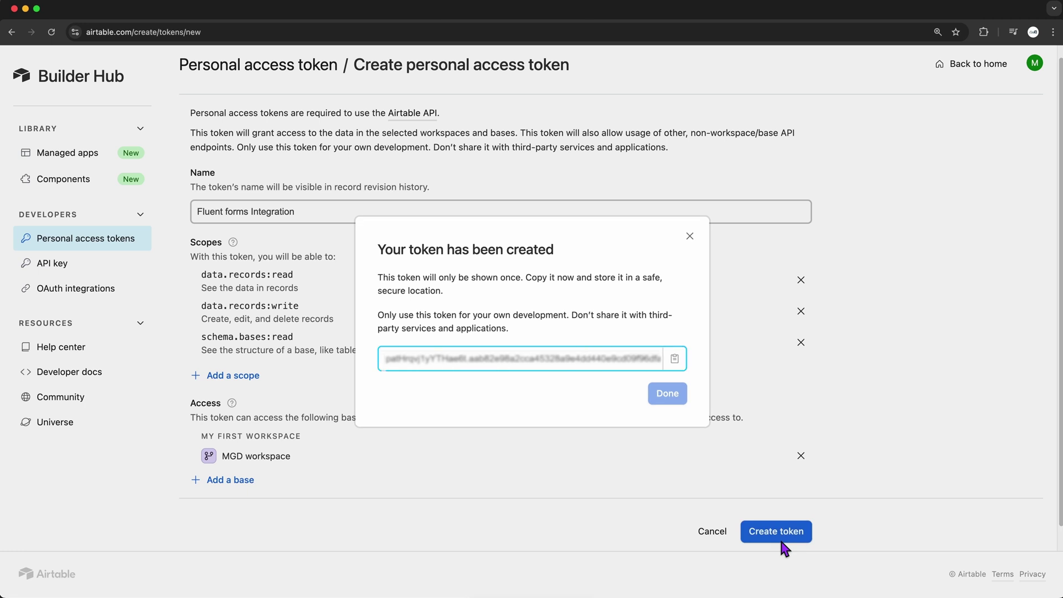
click(680, 366)
Step: Paste the copied token into Airtable Access Token in Fluent Forms and save the settings
key(ctrl+Left)
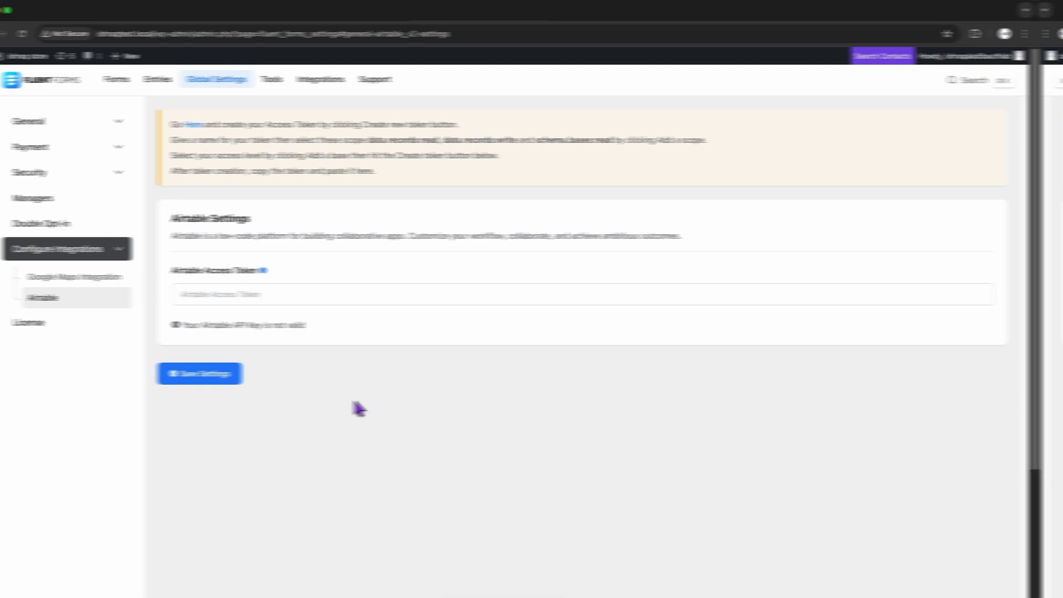
click(326, 306)
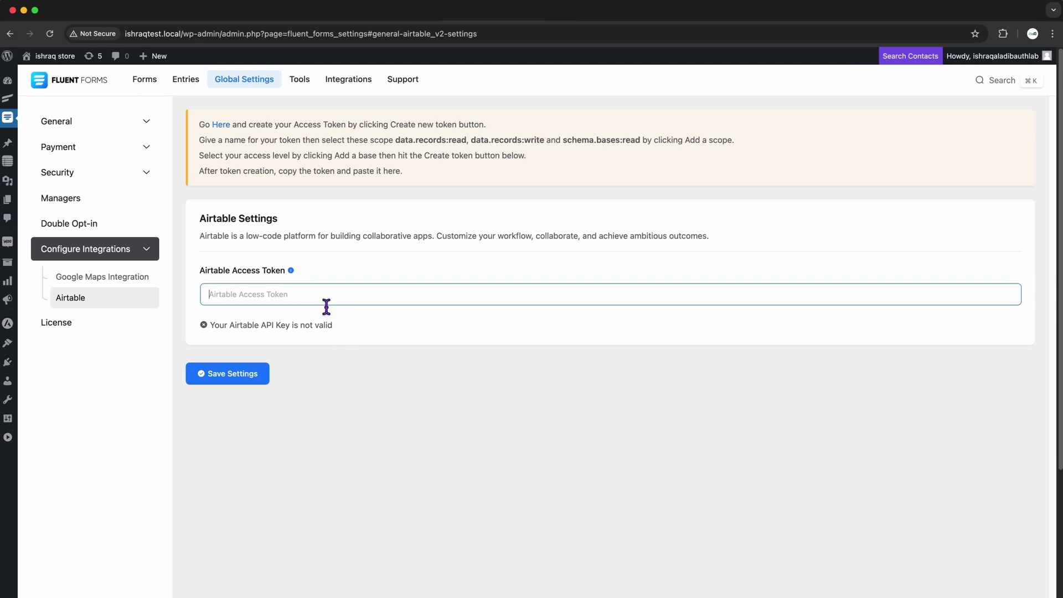
key(super+v)
click(258, 375)
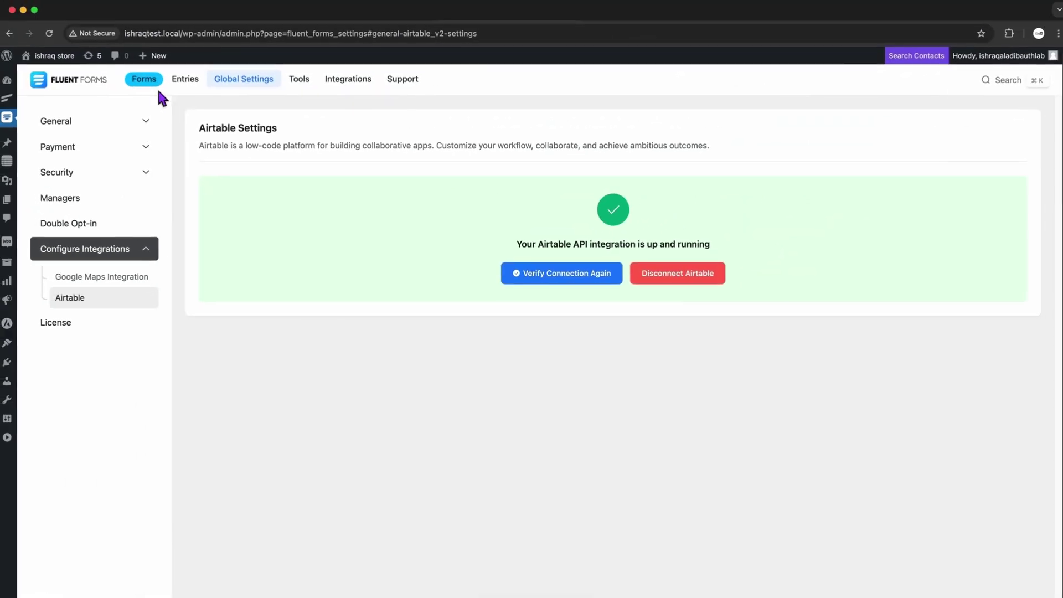
Step: Add a new Airtable Integration feed from the Hello form's Configure Integrations settings
click(161, 92)
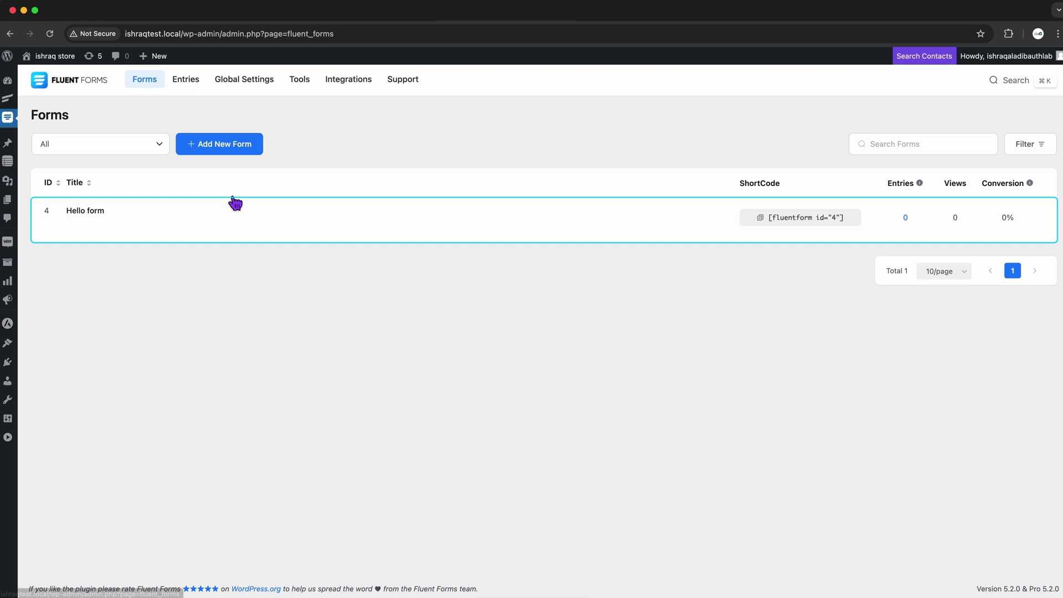
mouse_move(247, 213)
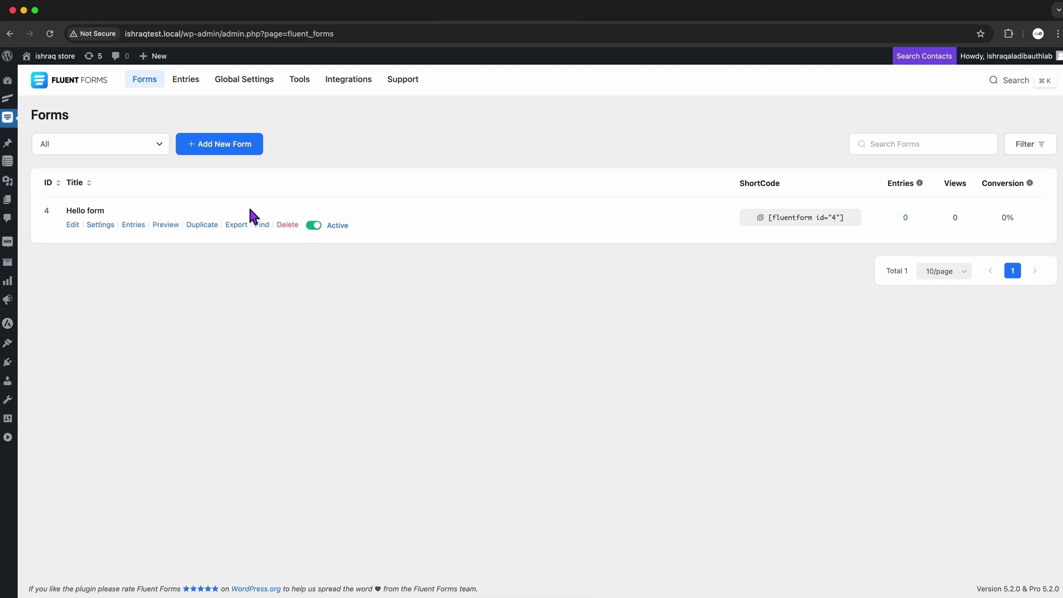
click(110, 229)
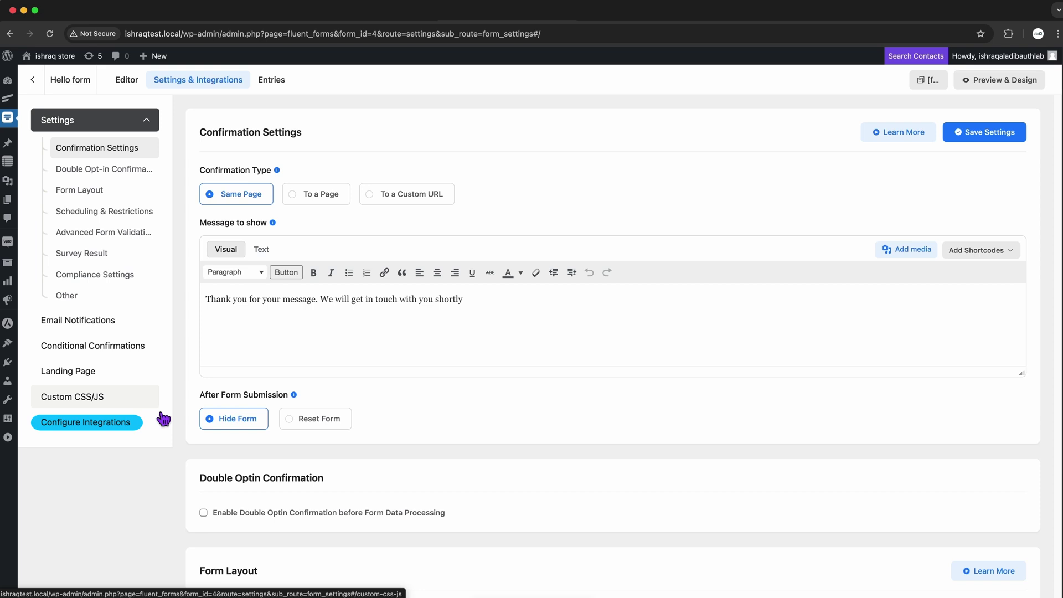
click(158, 421)
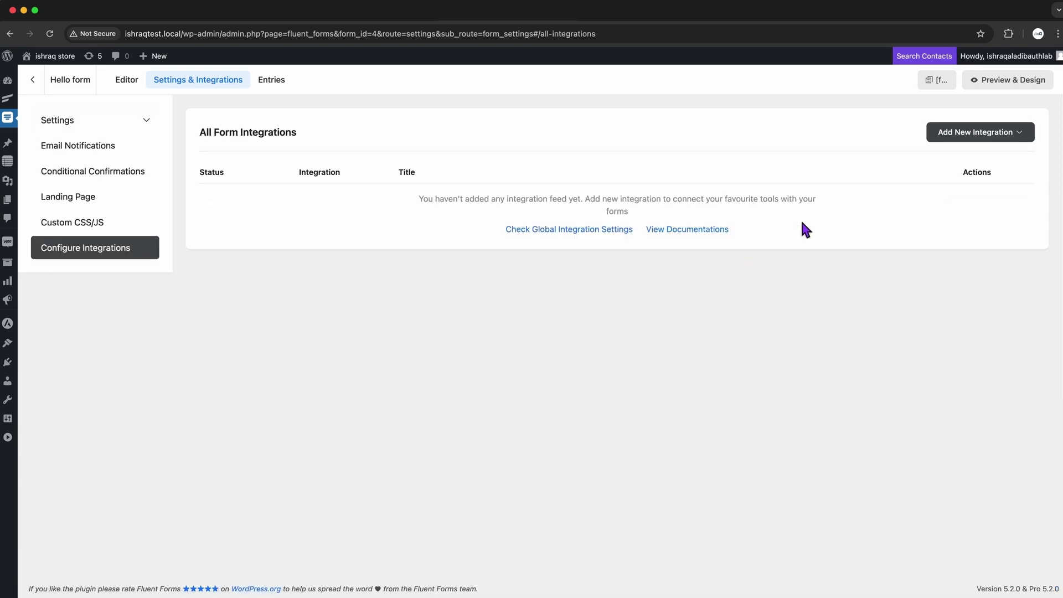
click(946, 136)
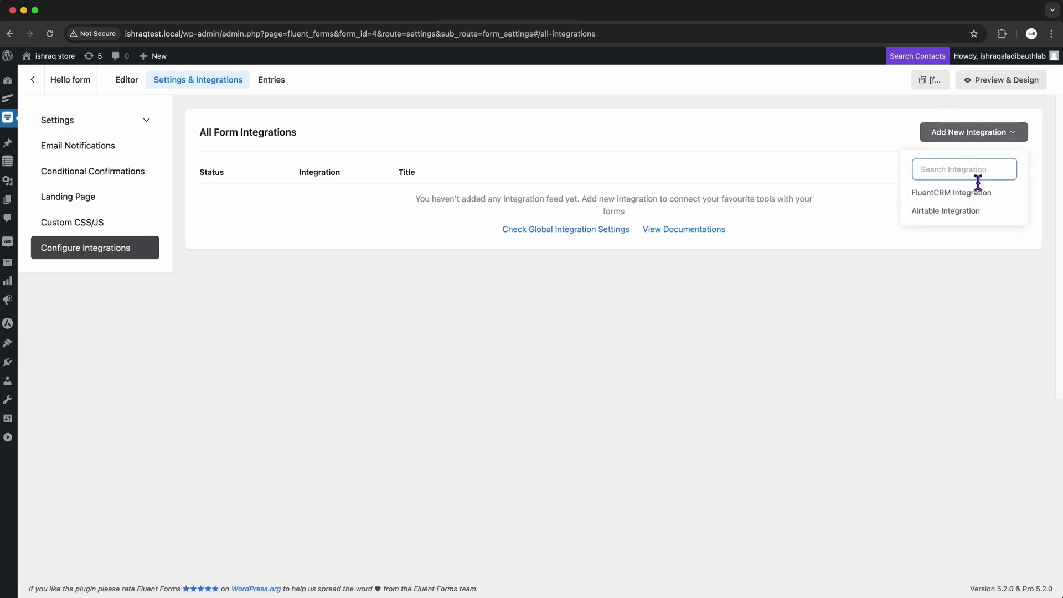
click(999, 218)
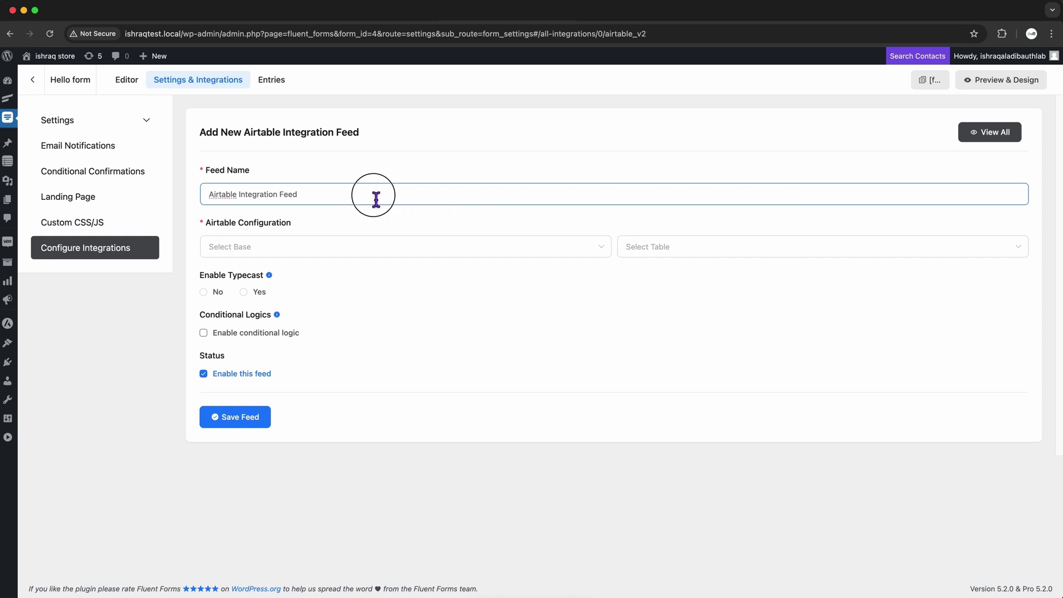
Step: Rename the feed to 'Customer Data Sync' and enable conditional logic, leaving the condition field unselected
drag(298, 194, 199, 205)
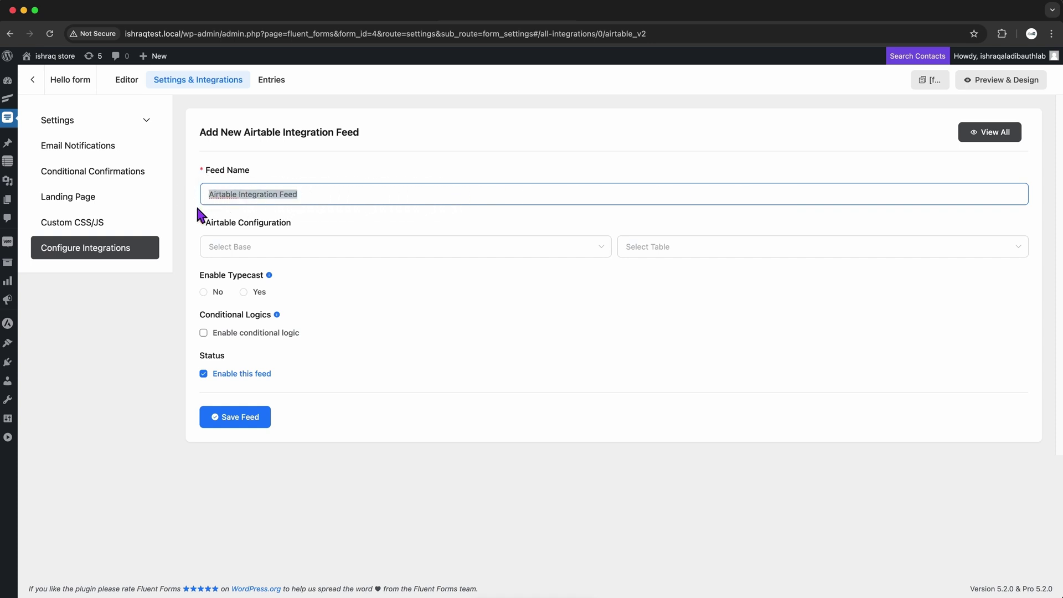
text(Customer Data Sync)
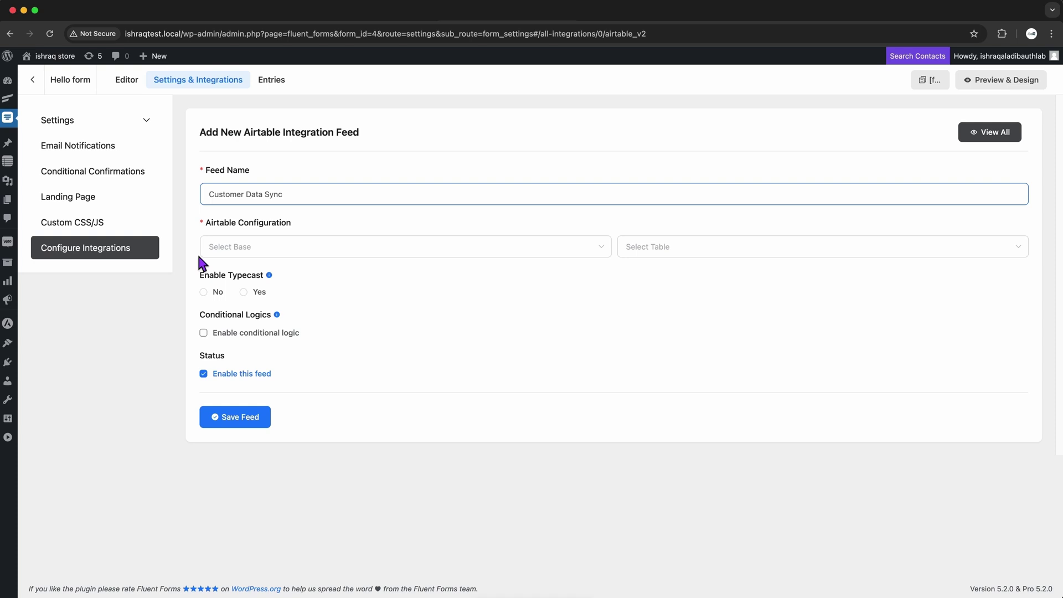
click(204, 333)
click(396, 389)
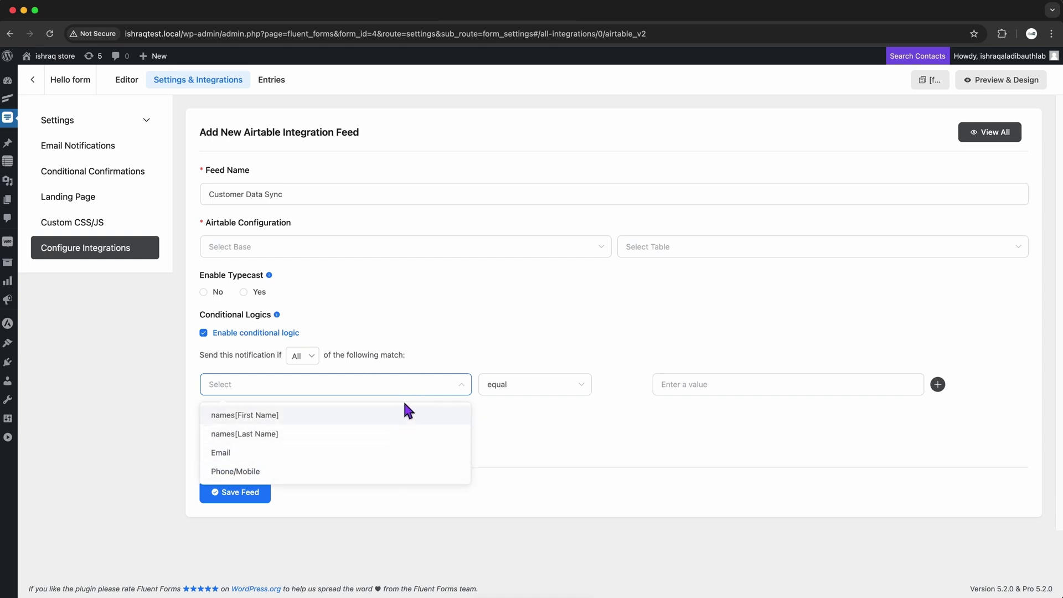
click(416, 394)
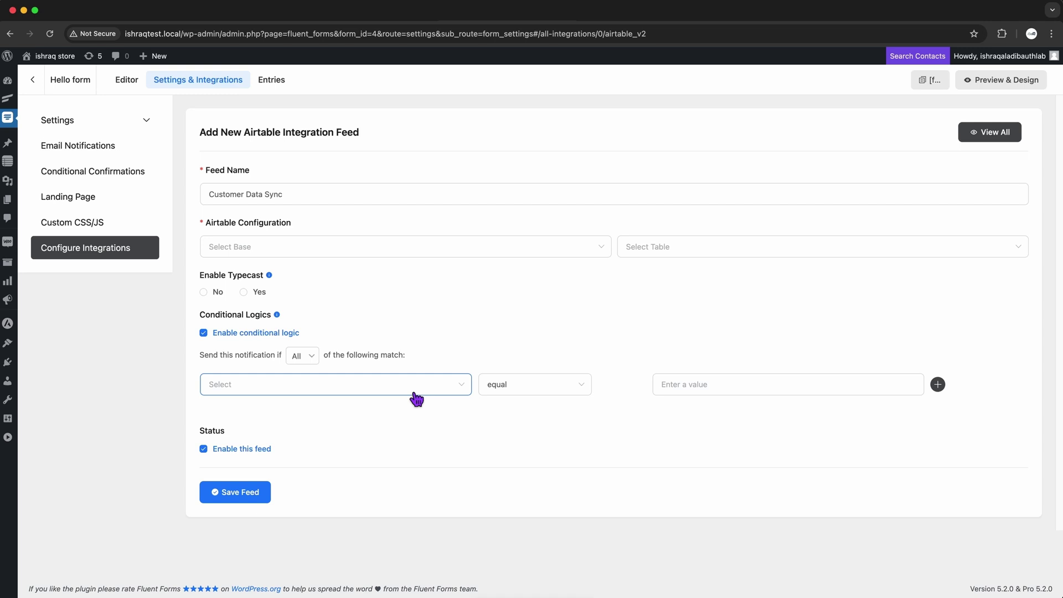
Step: Set the feed's base to MGD workspace and table to Projects, then save the feed
click(378, 249)
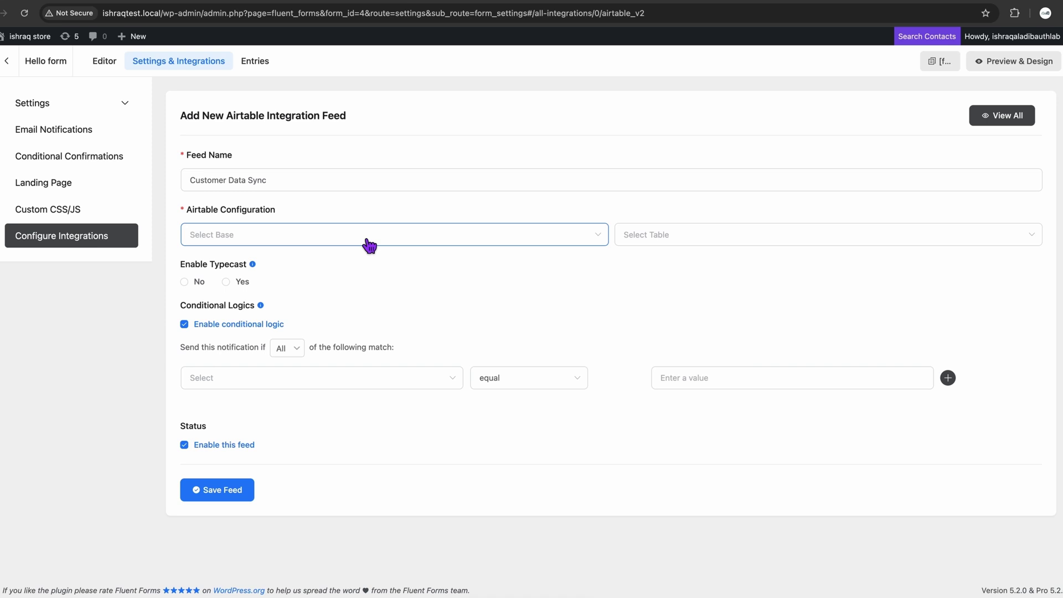
click(322, 269)
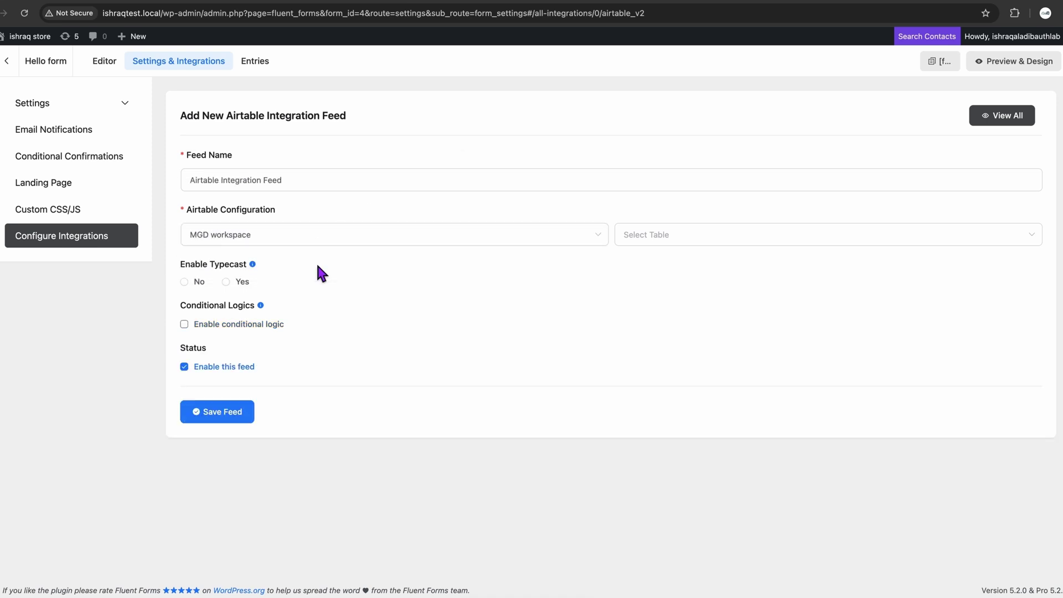
click(660, 235)
click(662, 265)
scroll(660, 285, down, 5)
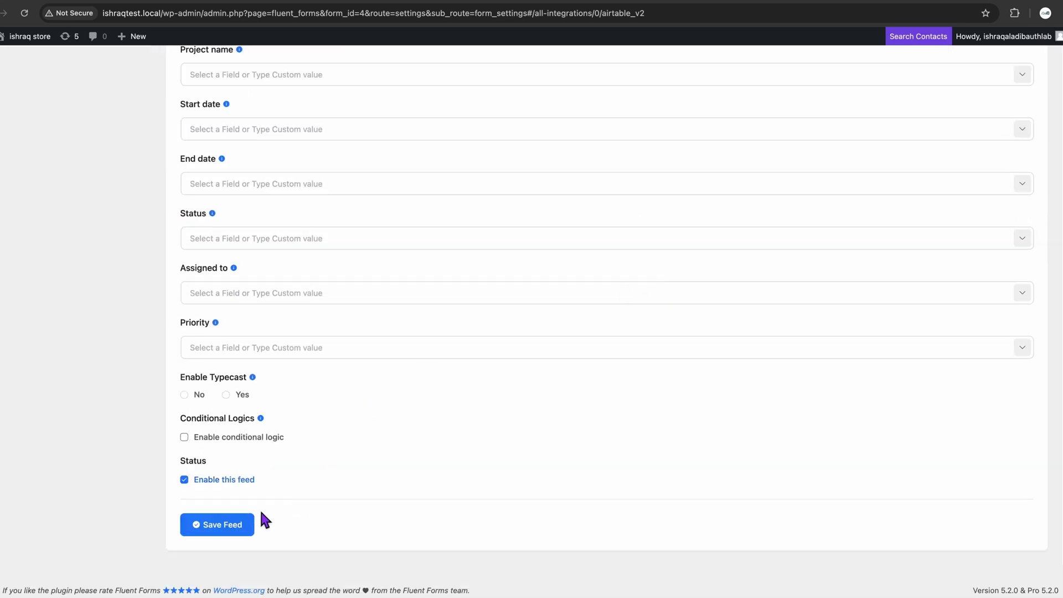
click(249, 526)
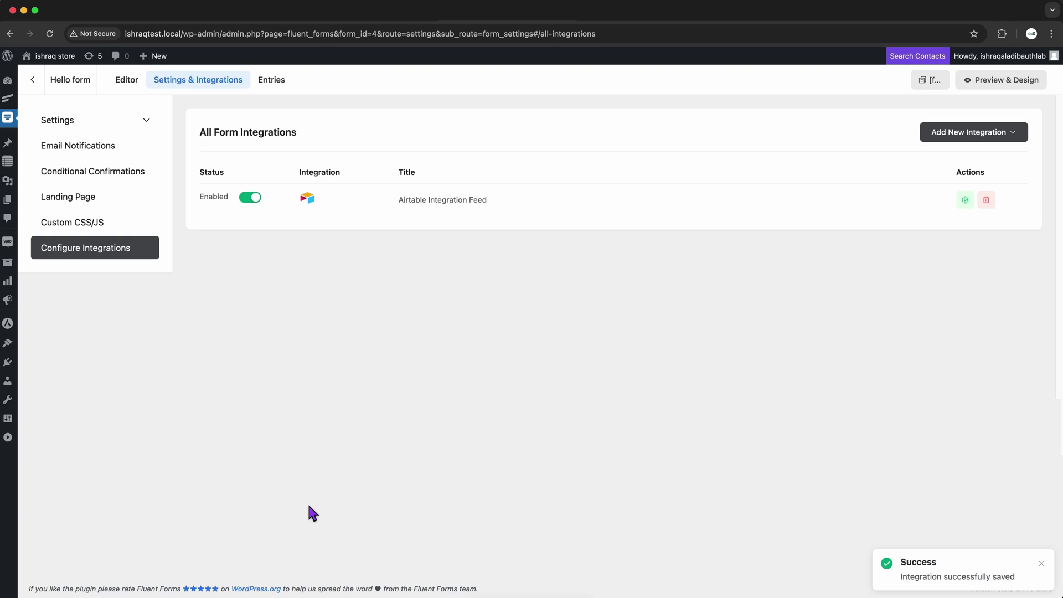